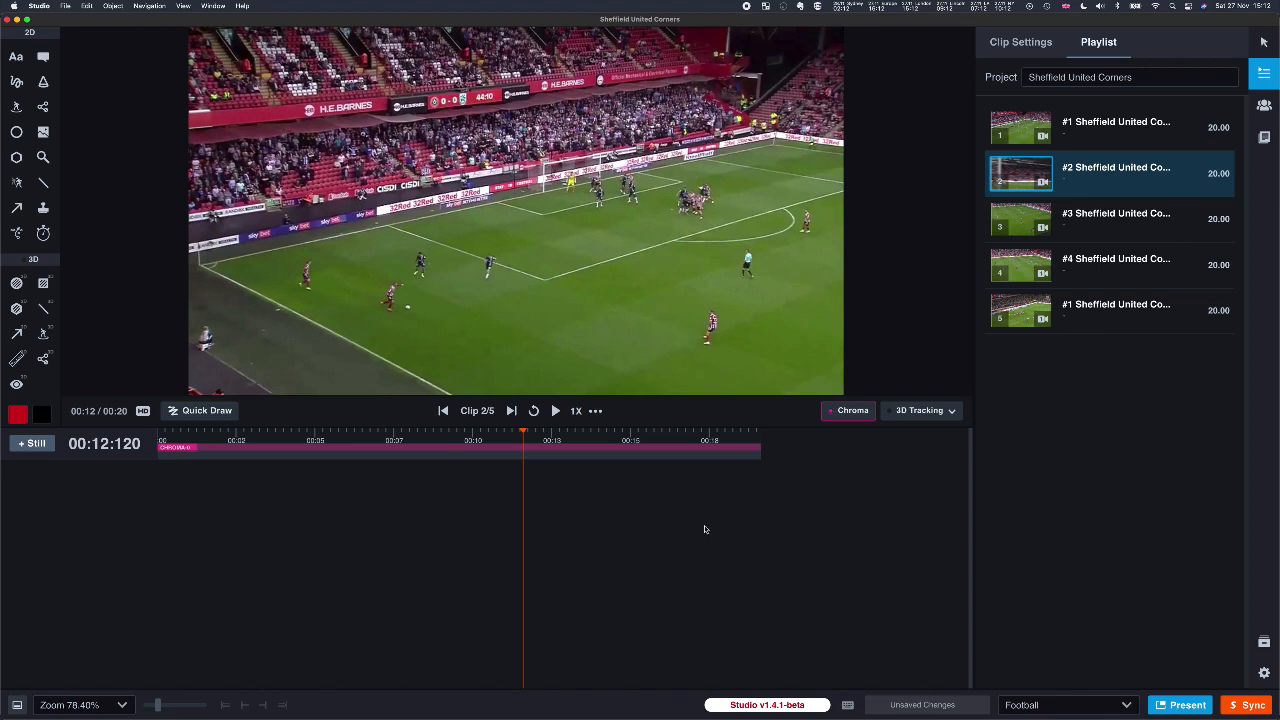
Look through the general preferences for camera tracking after video import, and the available 3D tracking options.
click(1263, 673)
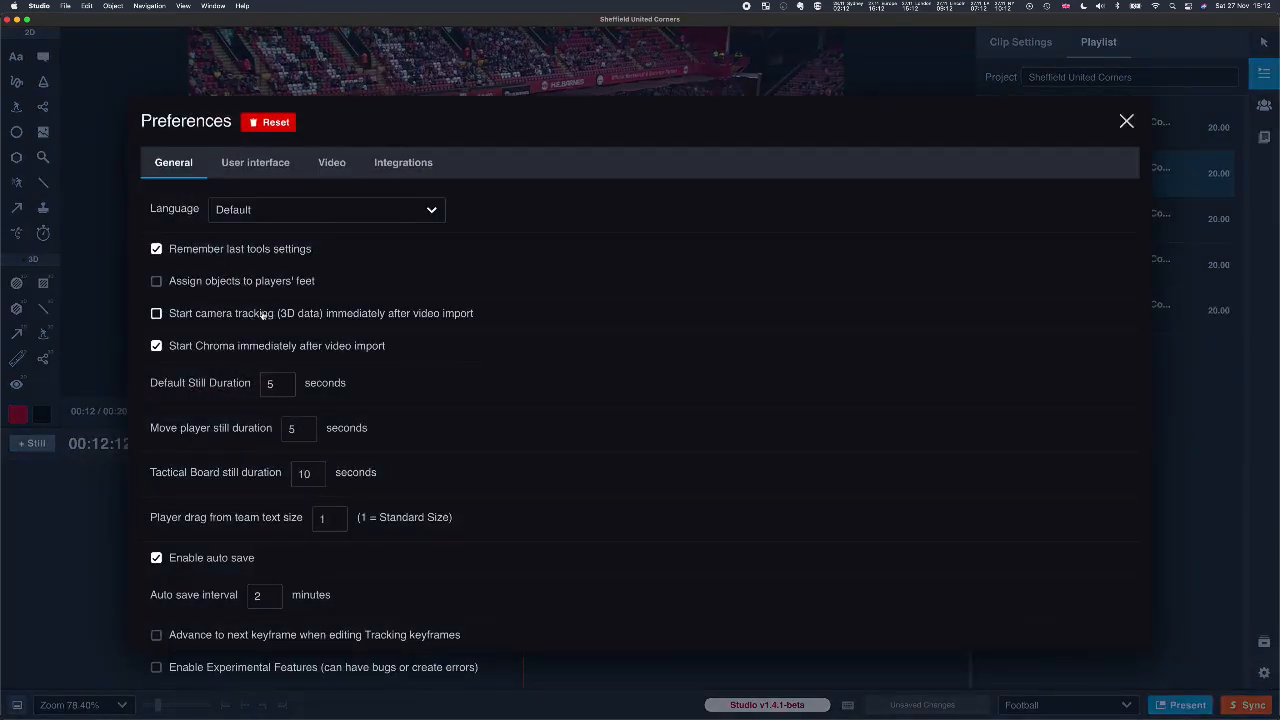
key(Escape)
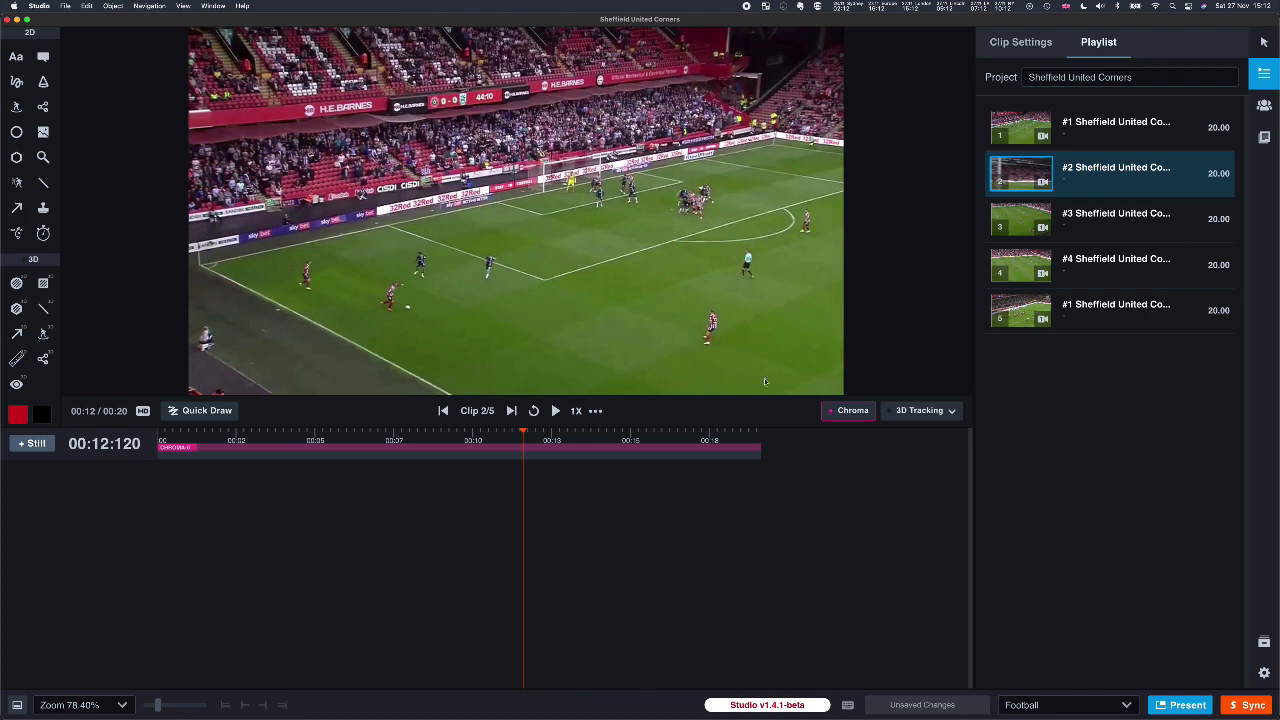
click(951, 410)
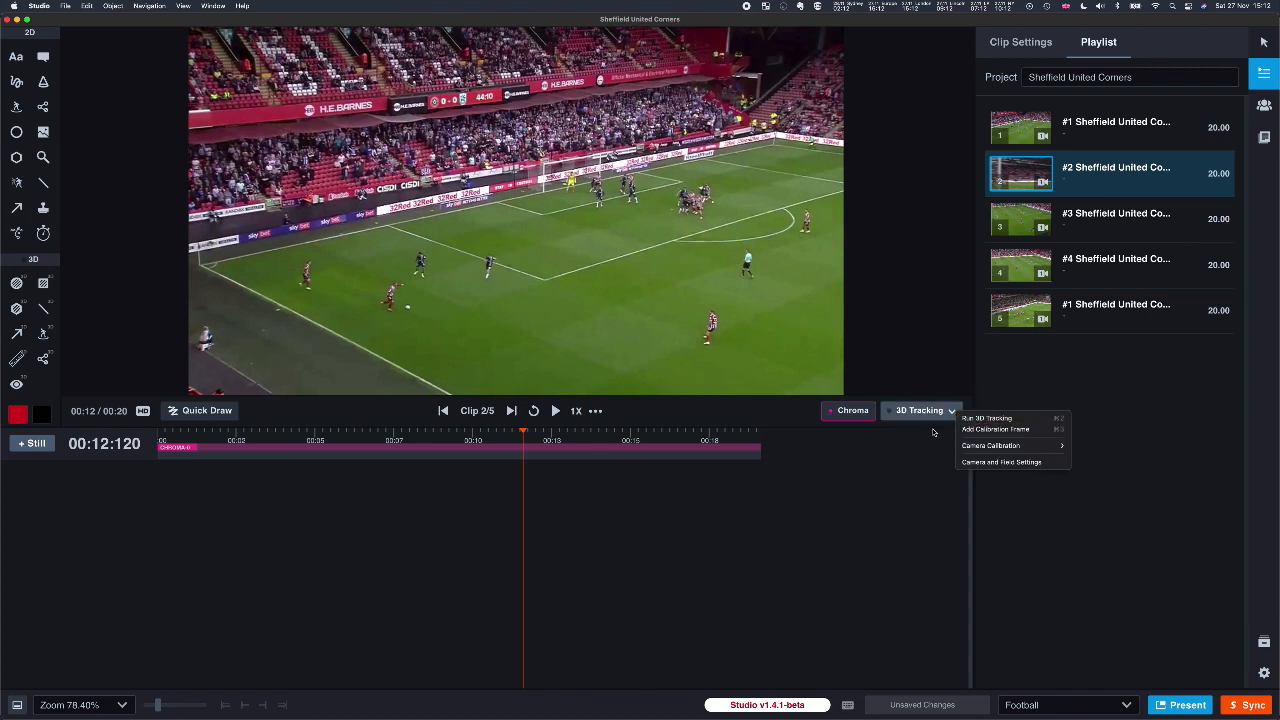
click(944, 433)
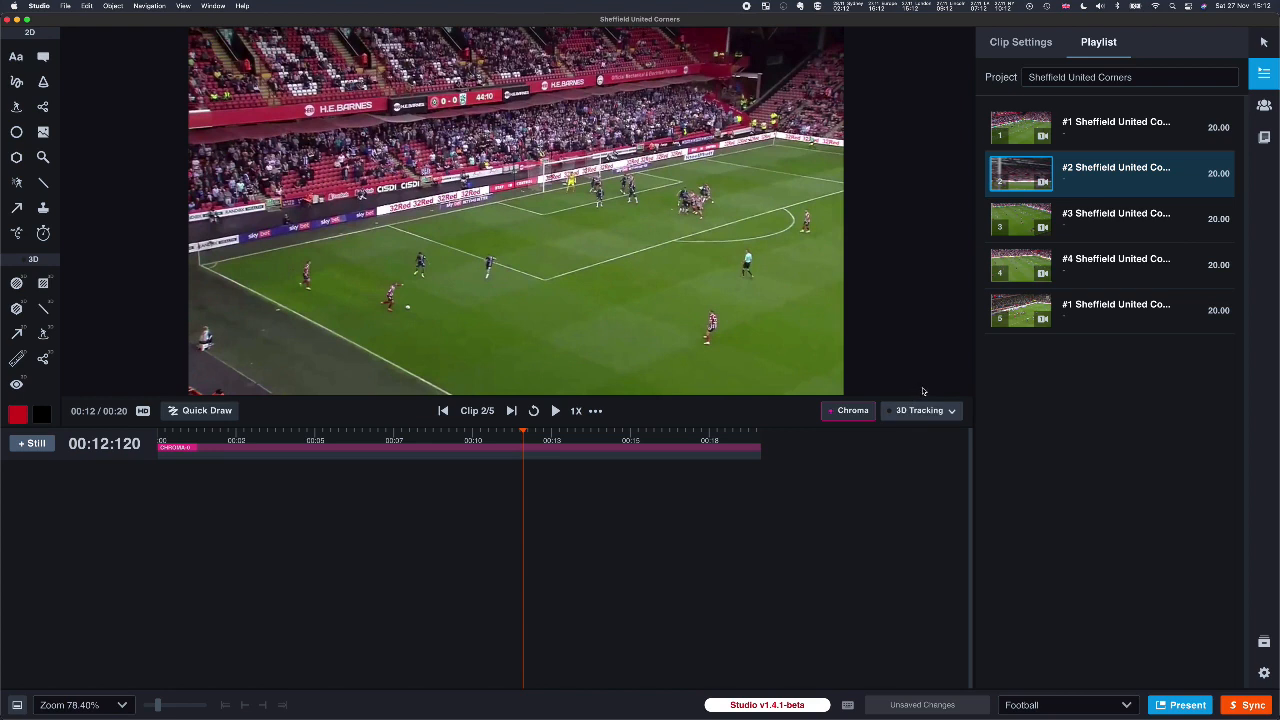
Review the clip's camera and field settings, switching the manual field size option off and on again.
click(950, 411)
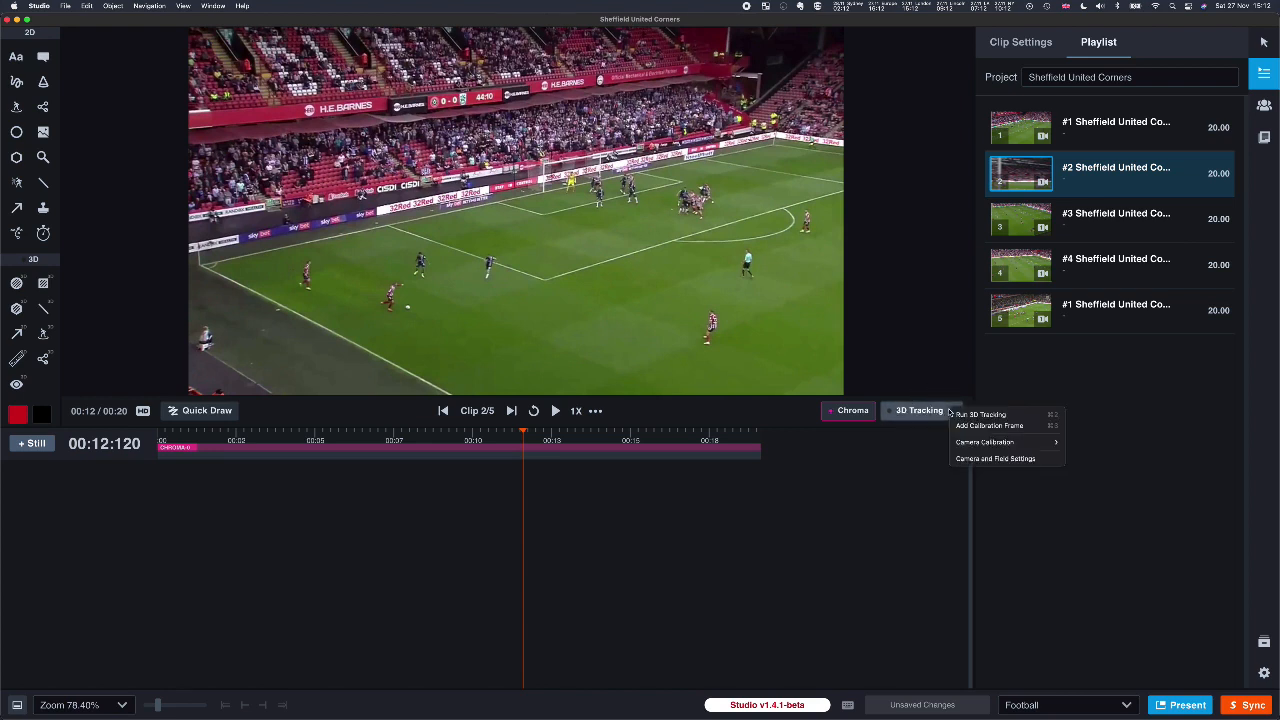
click(1025, 460)
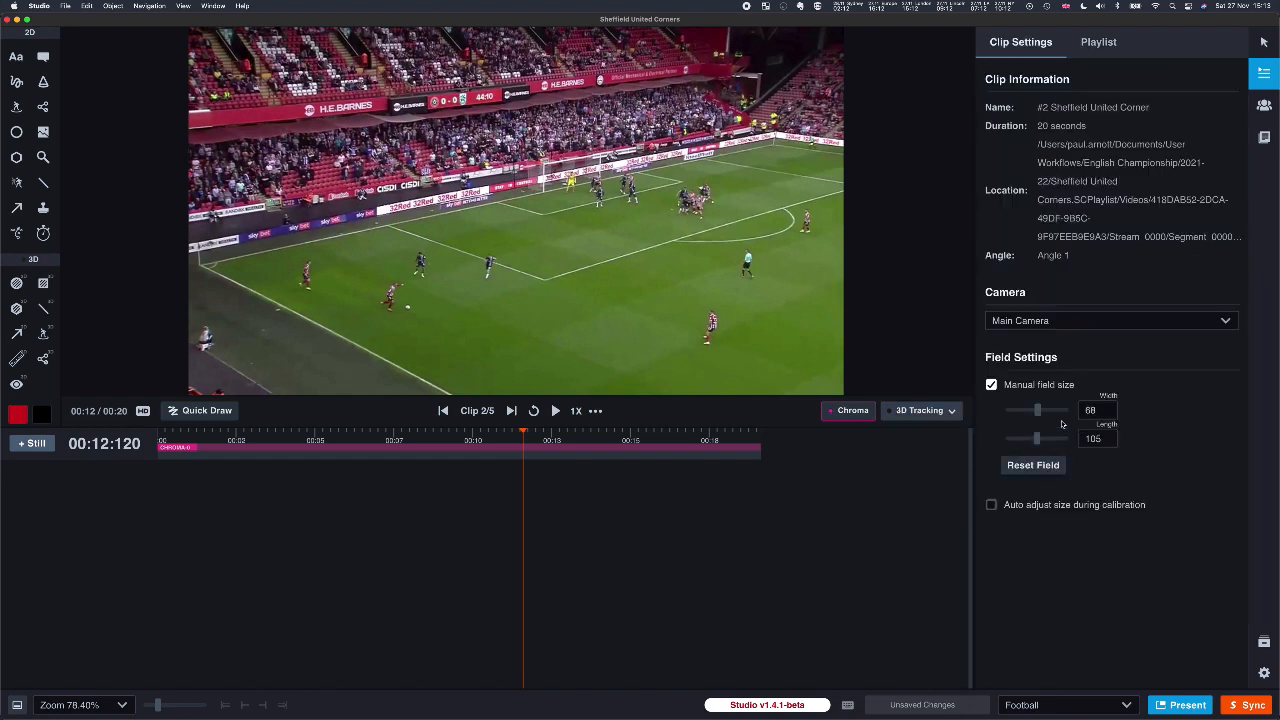
click(991, 385)
click(991, 385)
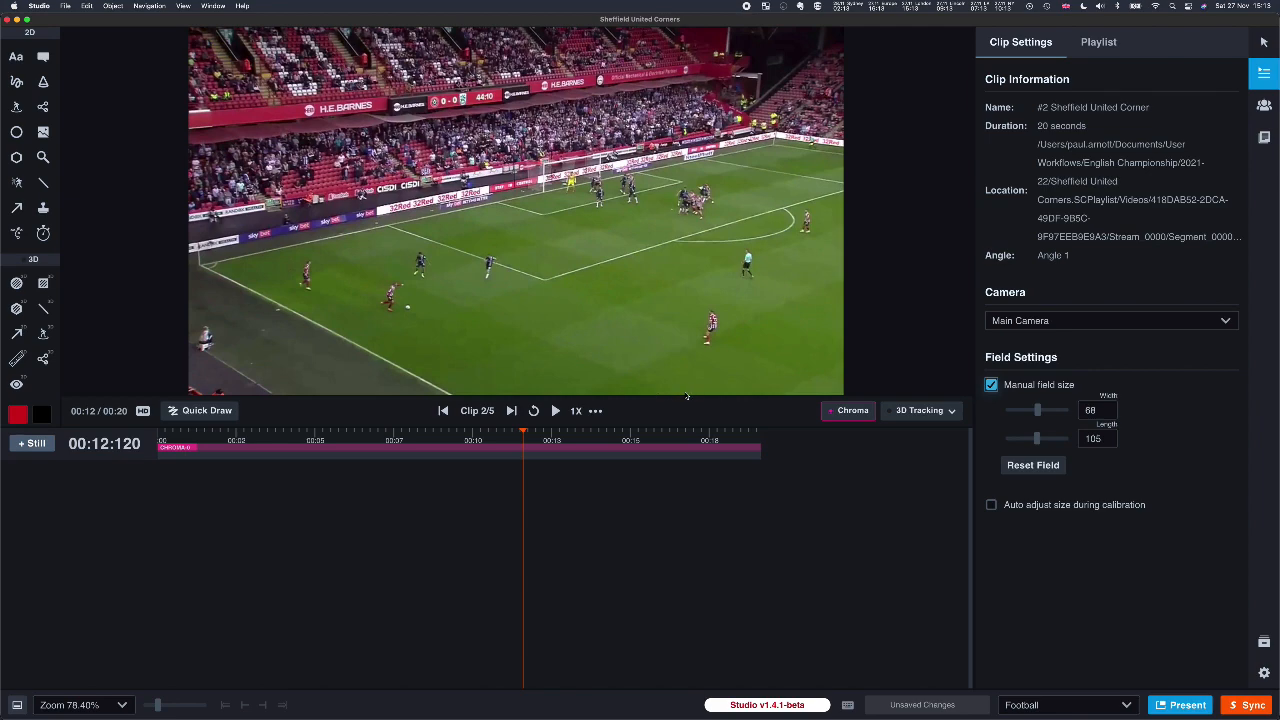
Try to run 3D tracking on the clip without a manual calibration frame.
click(925, 410)
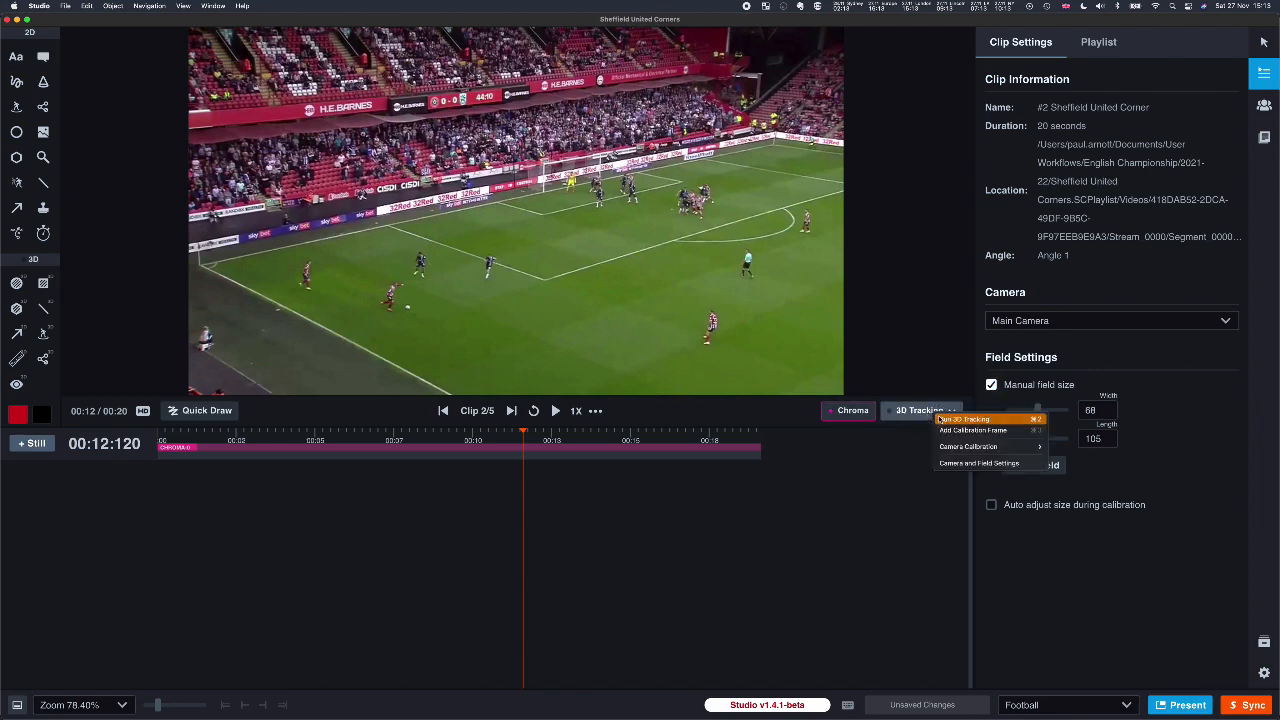
click(962, 419)
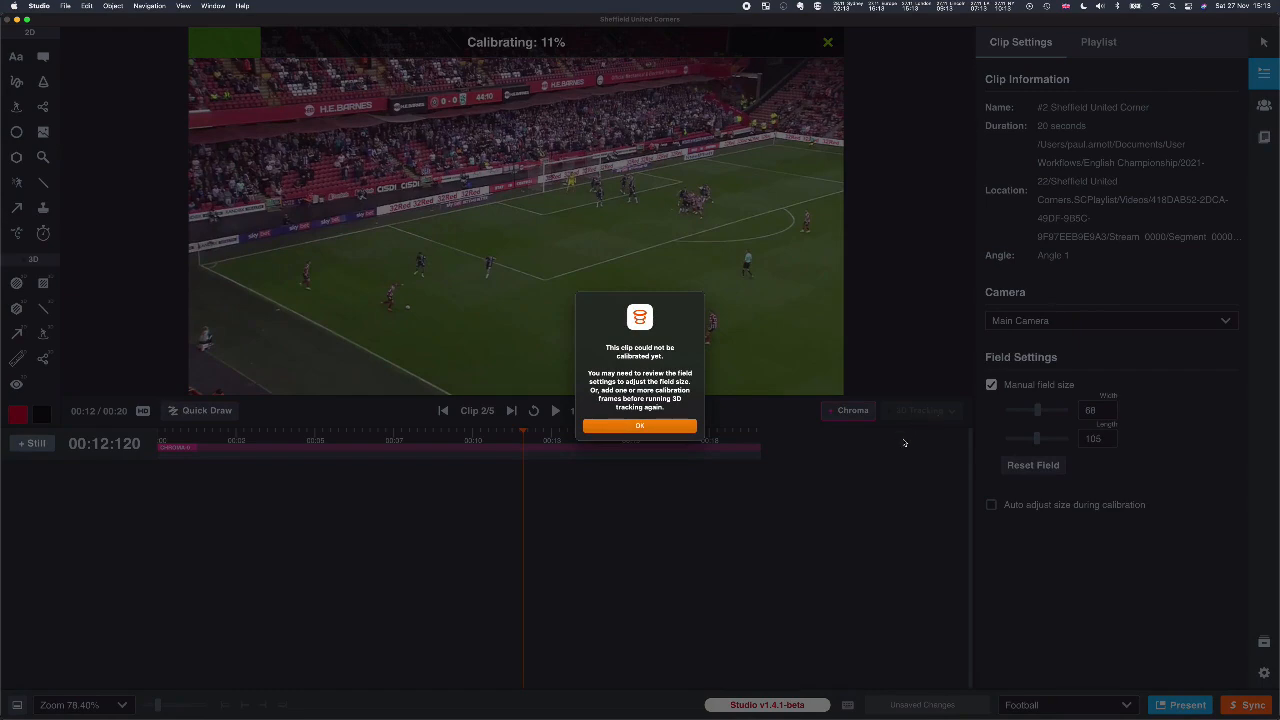
click(640, 426)
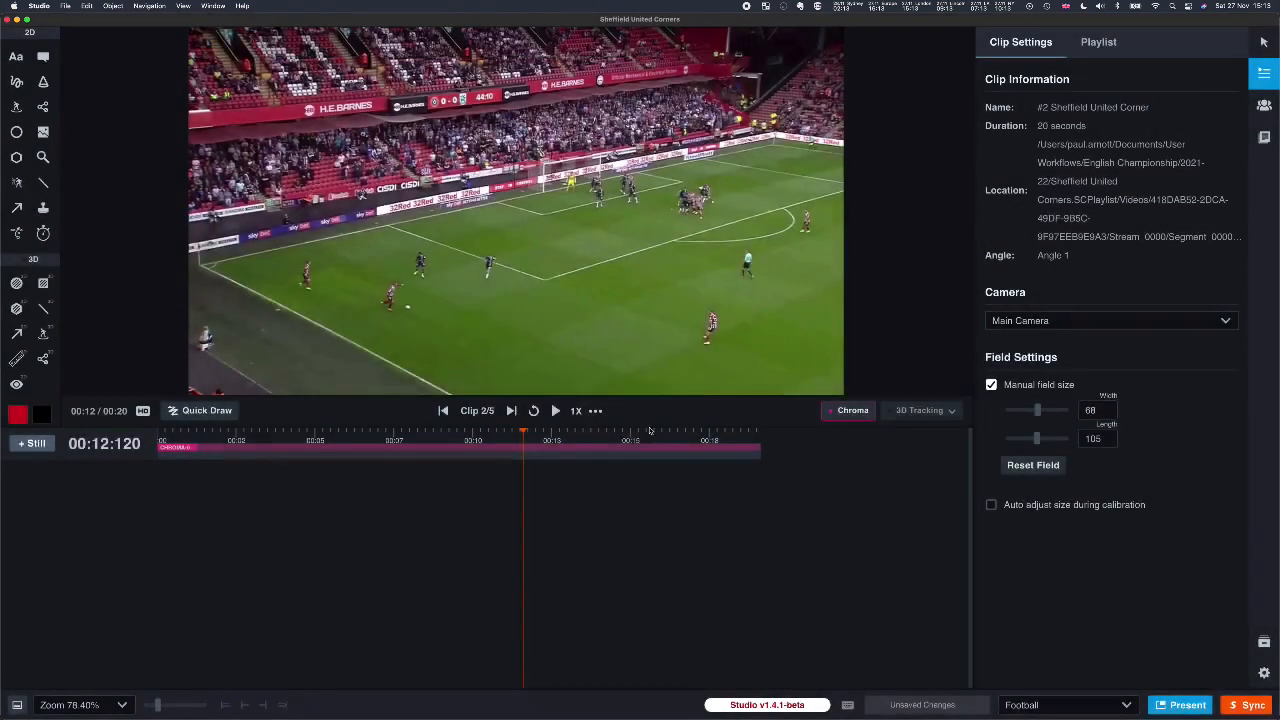
Add a calibration frame to the clip at 00:12:240.
mouse_move(524, 432)
mouse_down()
mouse_move(540, 432)
mouse_move(526, 432)
mouse_up()
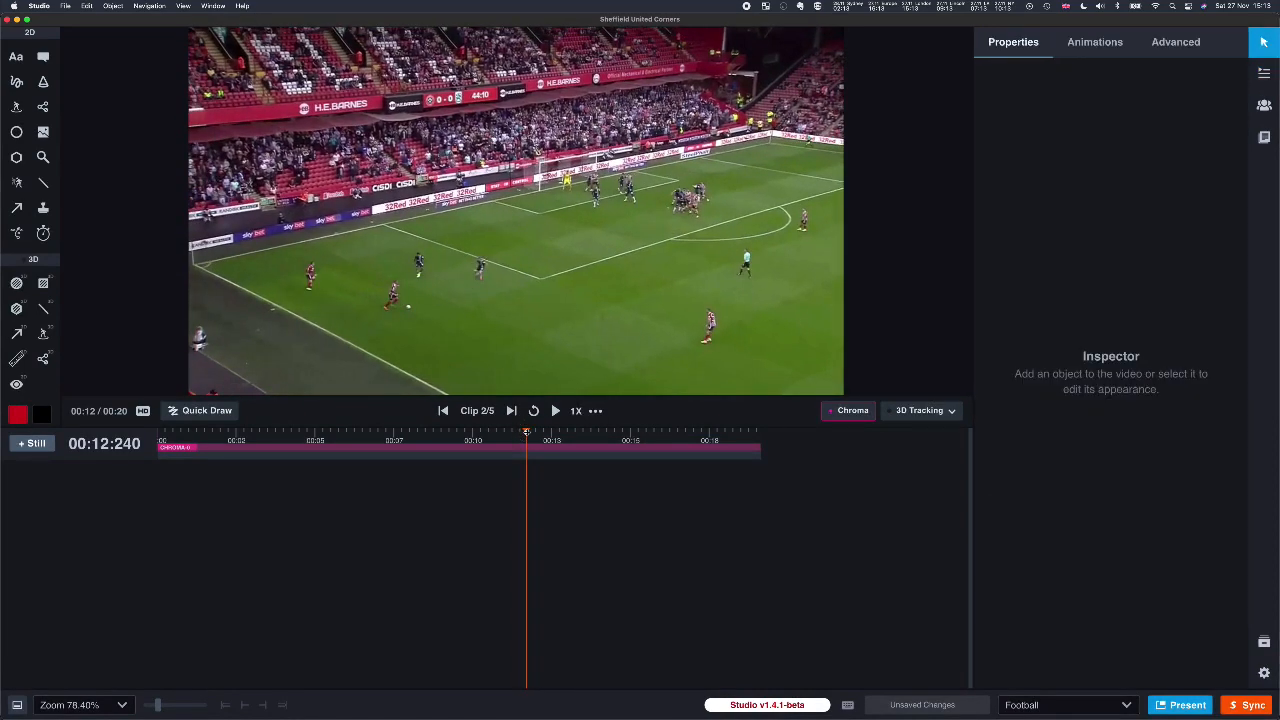
click(954, 411)
click(985, 428)
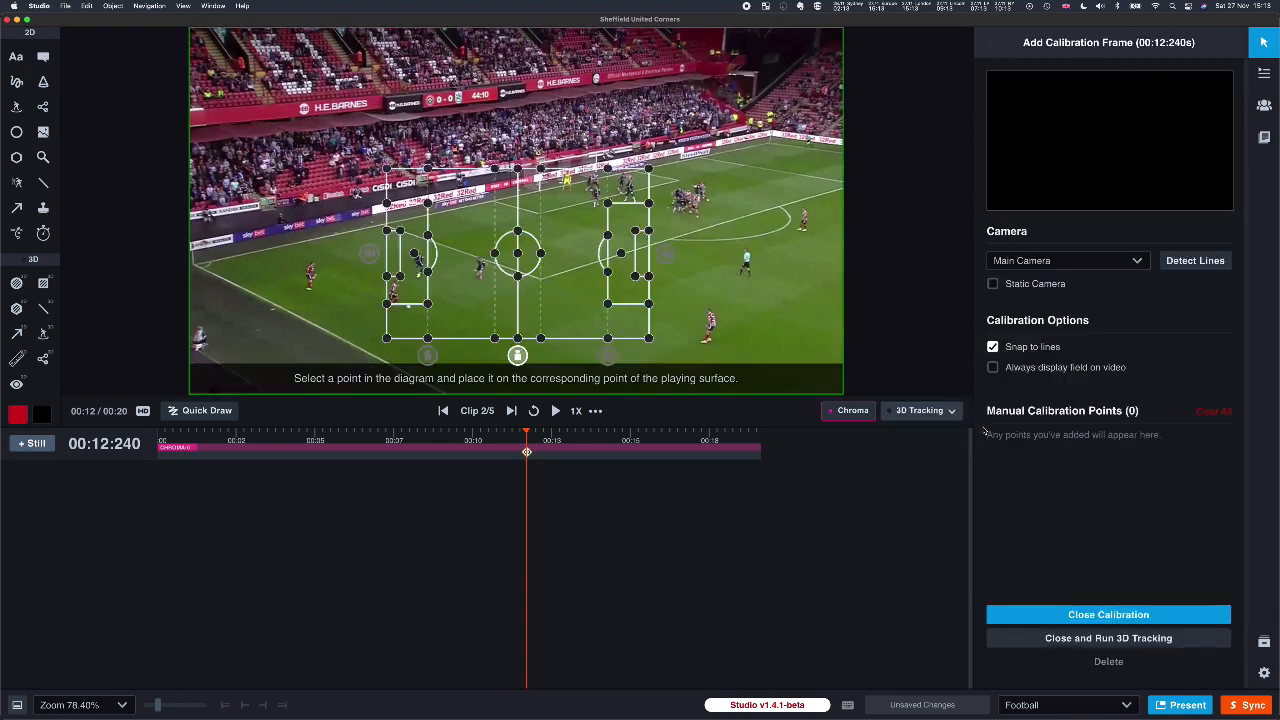
Place calibration points on the pitch's bottom-left corner flag, the penalty area's goal-line corner nearest it, and that area's adjacent outer corner.
click(388, 340)
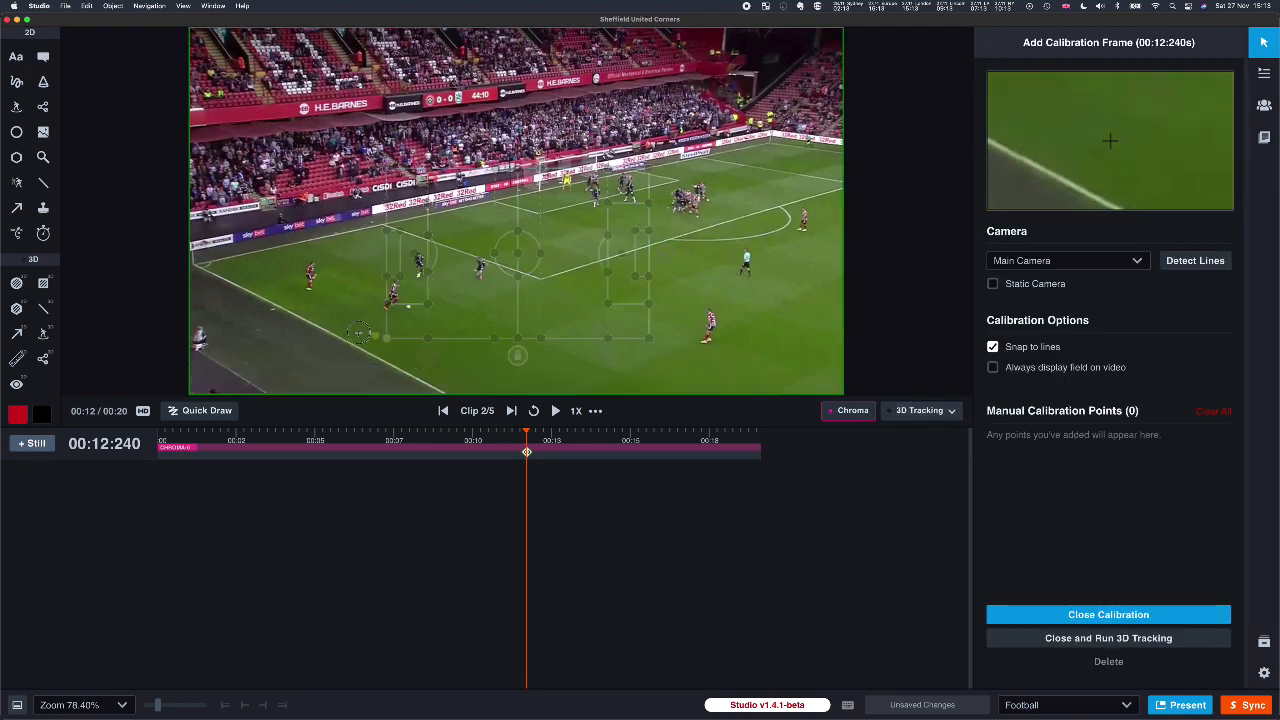
click(197, 265)
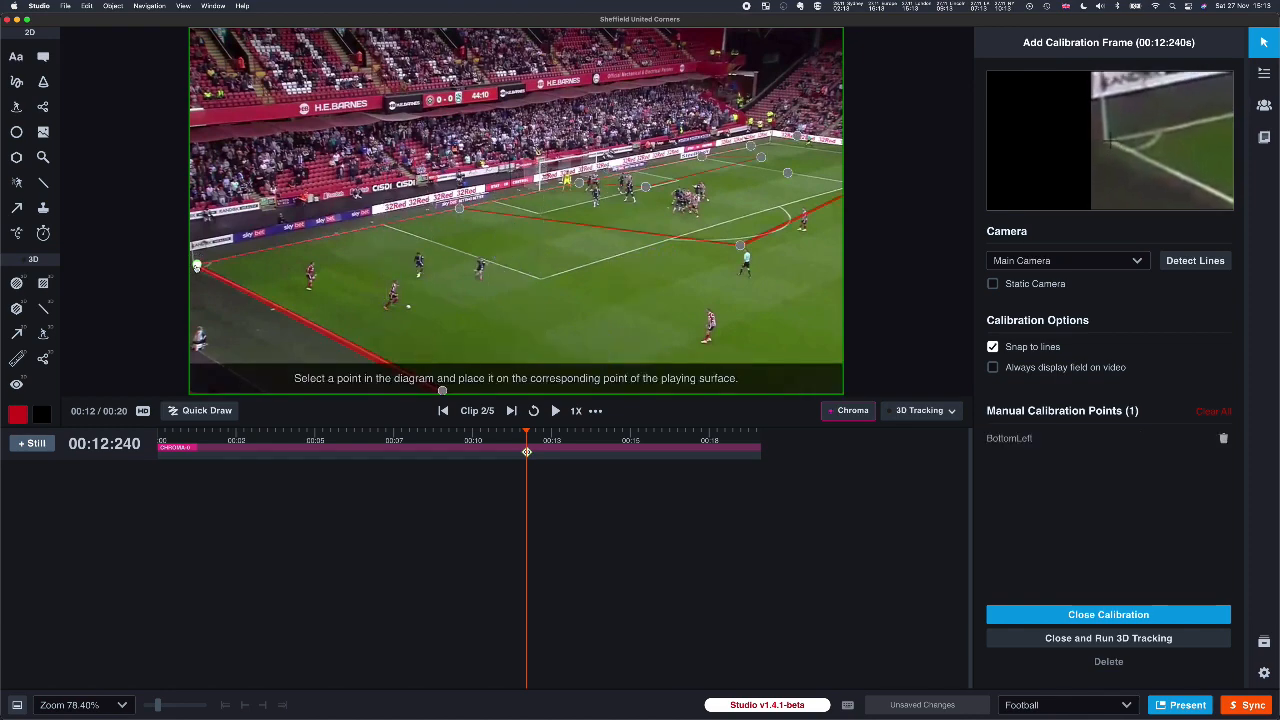
click(459, 208)
click(386, 224)
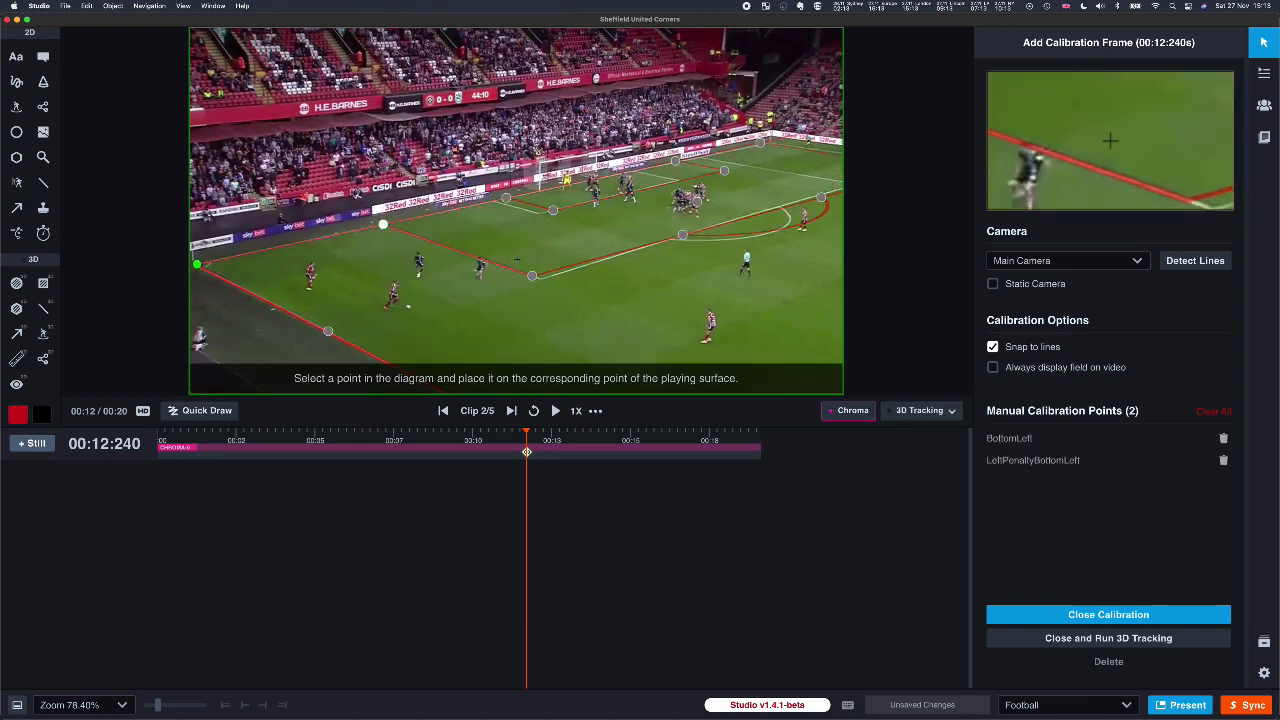
click(532, 276)
click(537, 279)
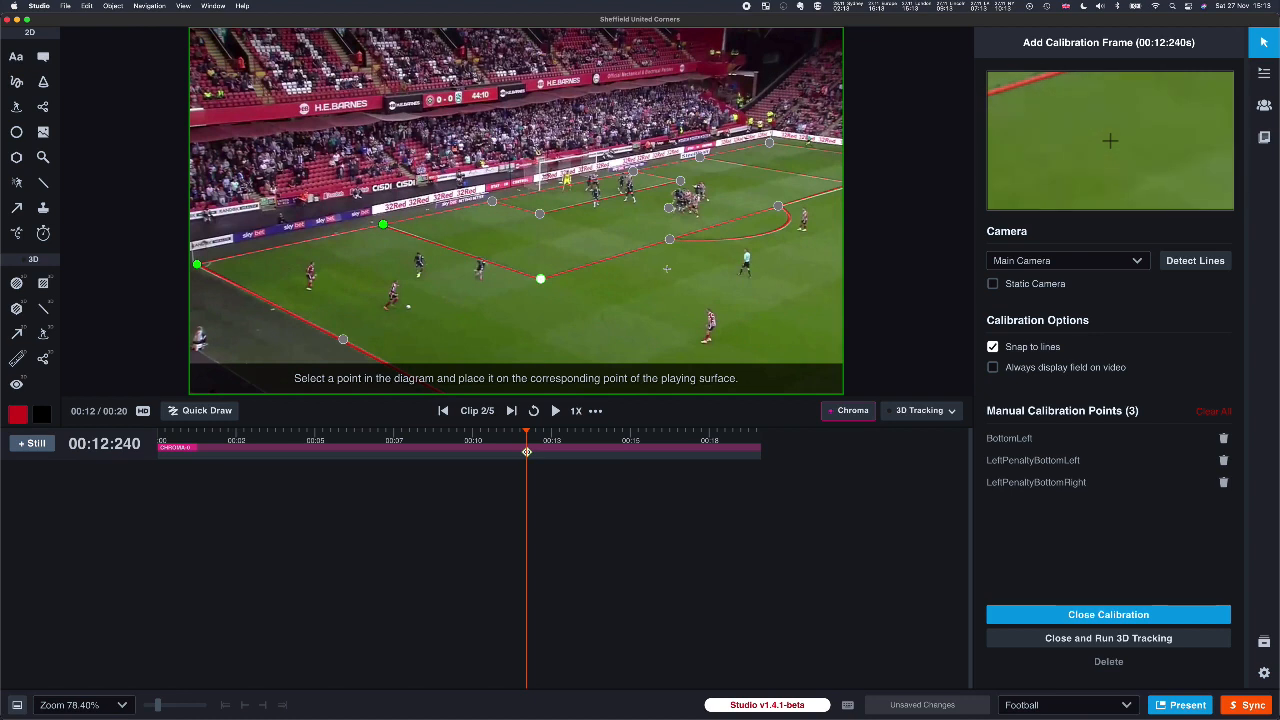
Run 3D tracking with the calibrated frame and check the line alignment at 00:16:679.
click(951, 413)
click(947, 415)
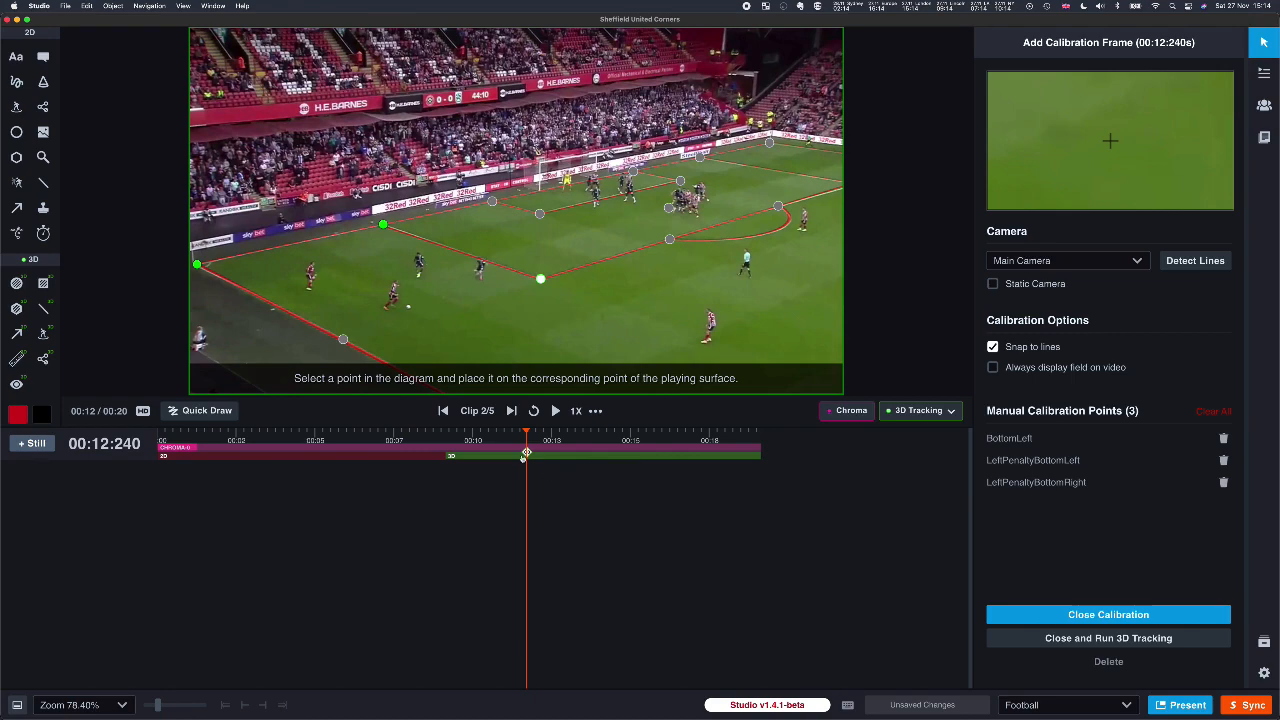
drag(527, 432, 661, 438)
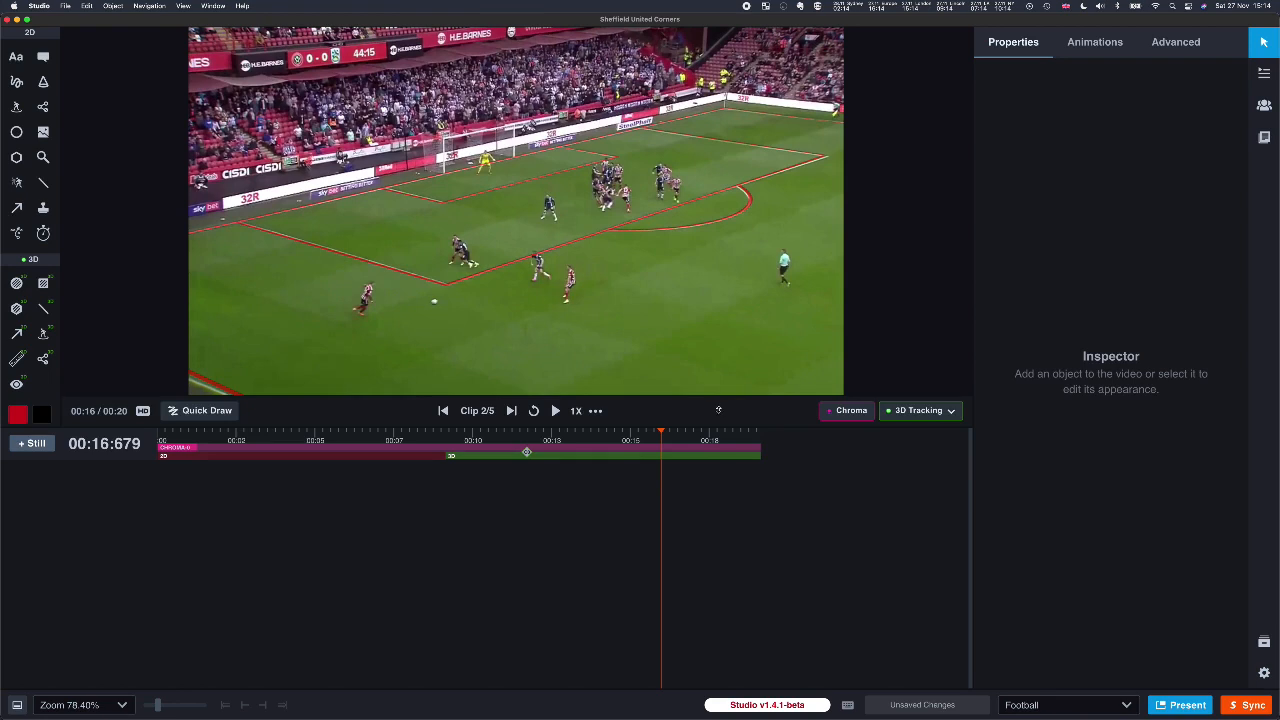
Hide the calibration lines on the video and show them again.
right_click(718, 410)
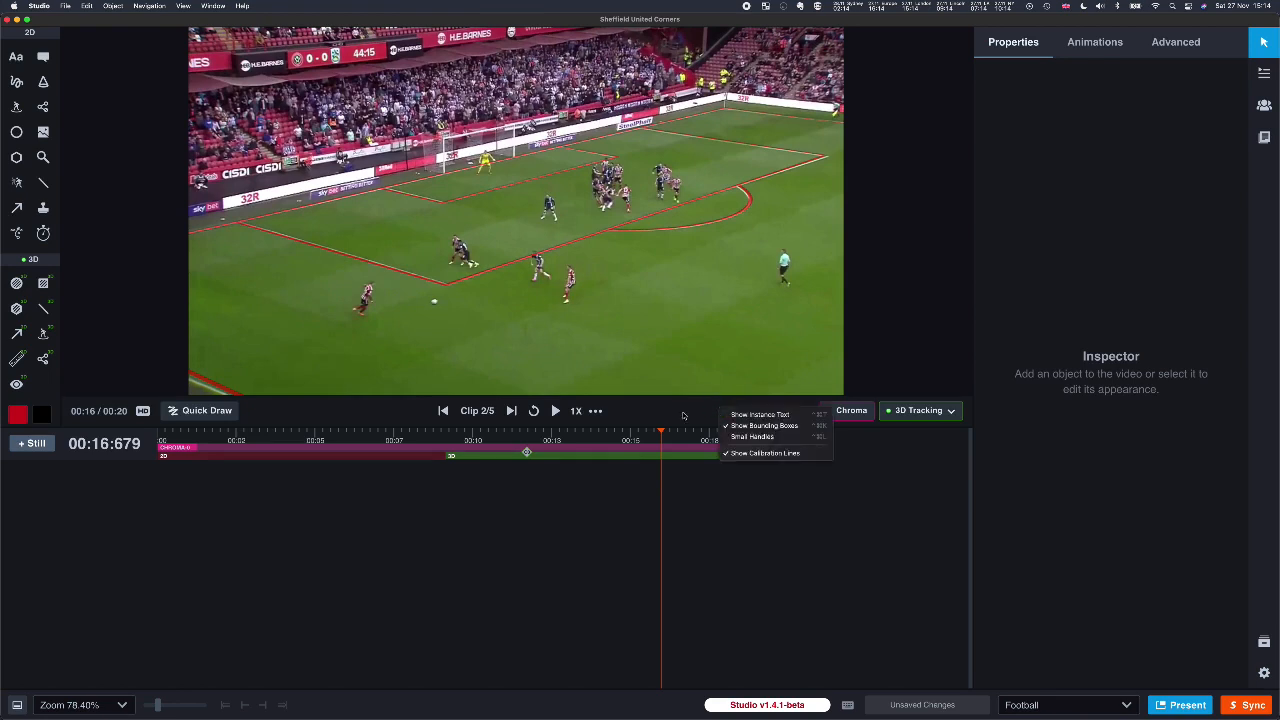
click(781, 455)
right_click(732, 410)
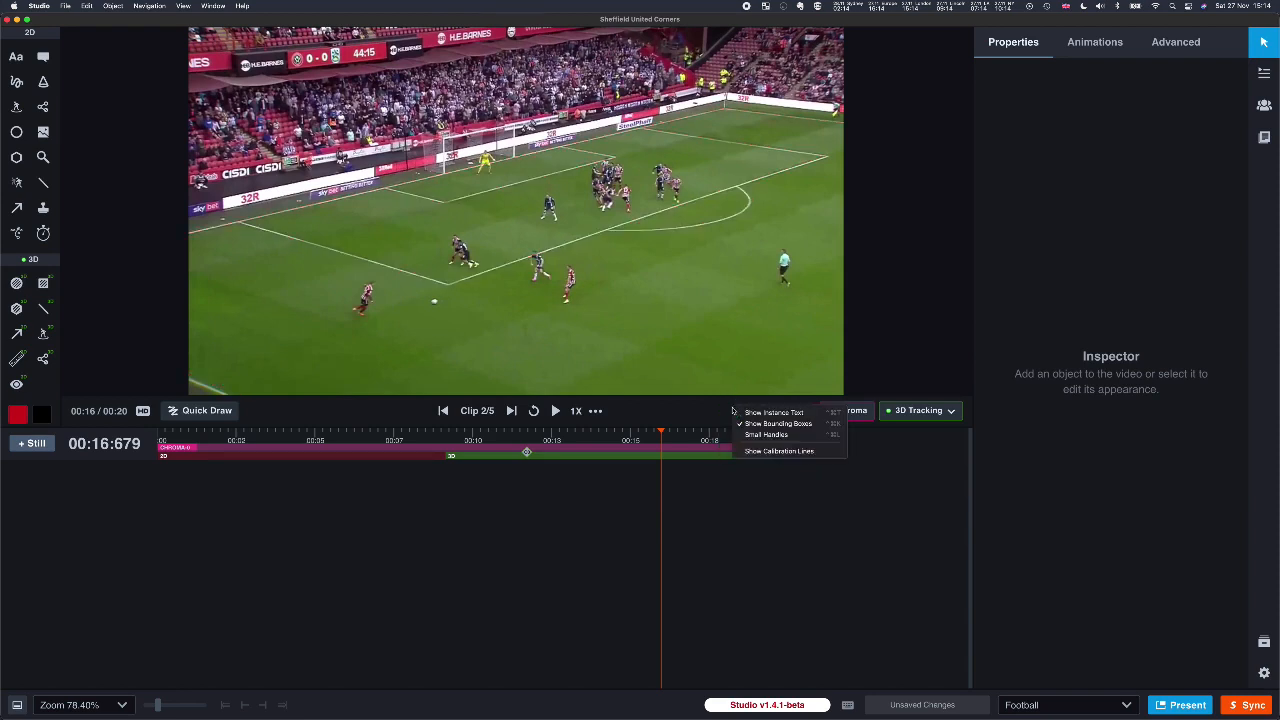
click(774, 453)
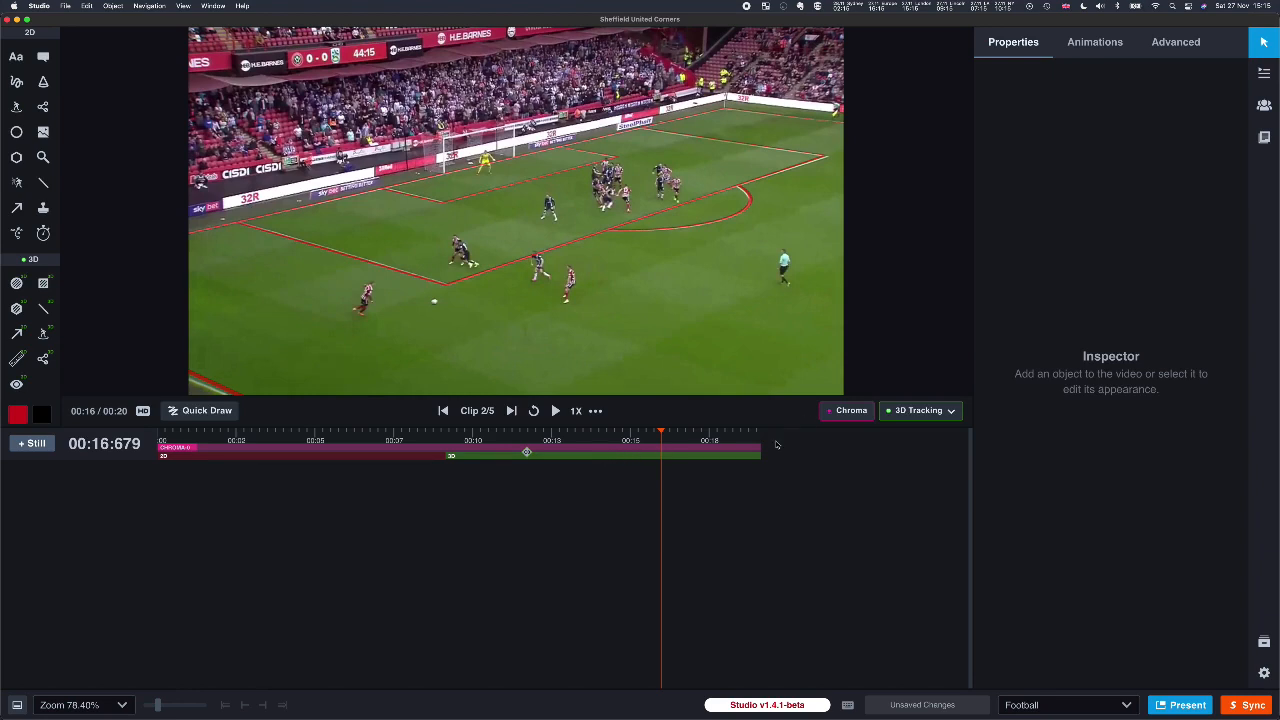
Examine the clips offered for copying the camera calibration, and leave without applying it.
click(912, 411)
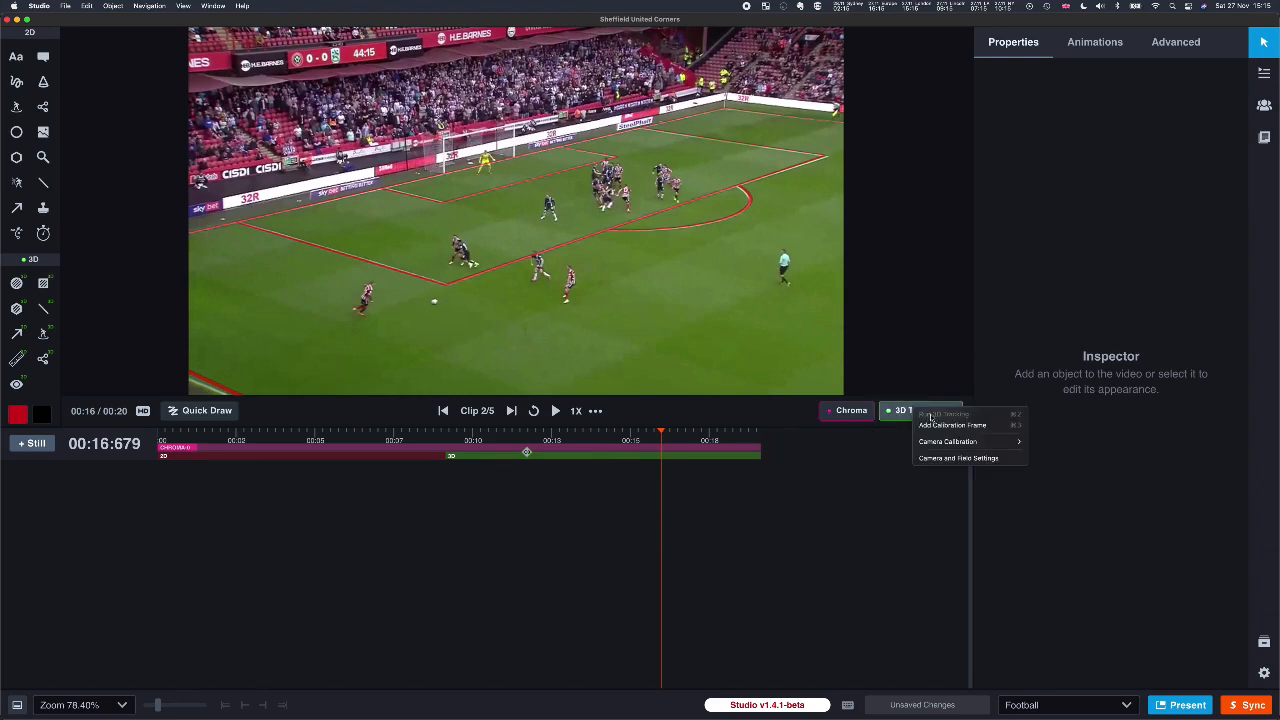
mouse_move(990, 443)
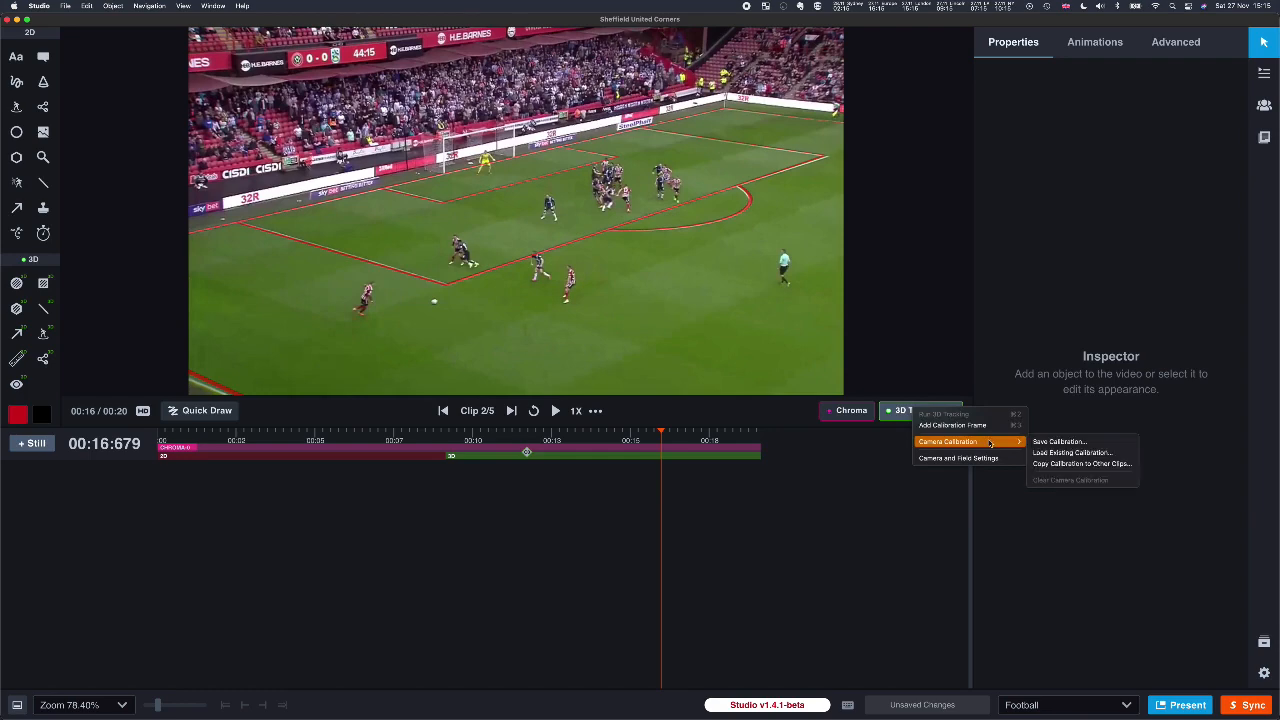
click(1082, 464)
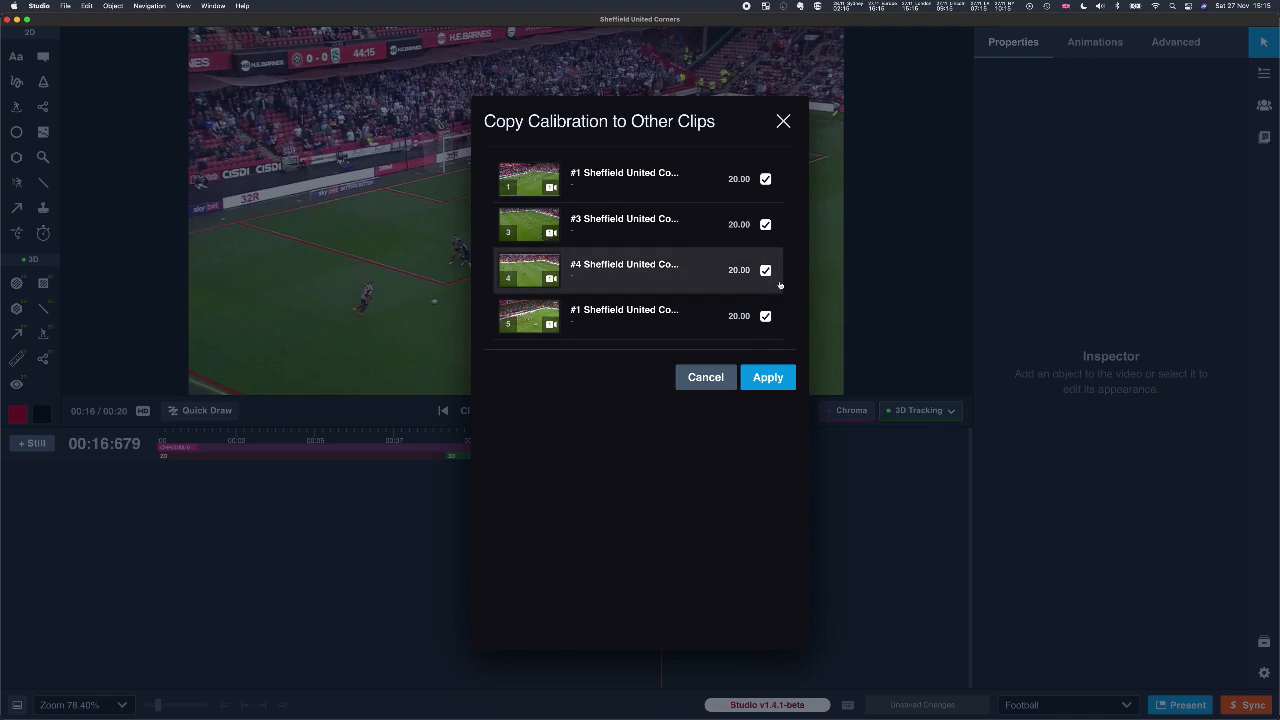
click(694, 382)
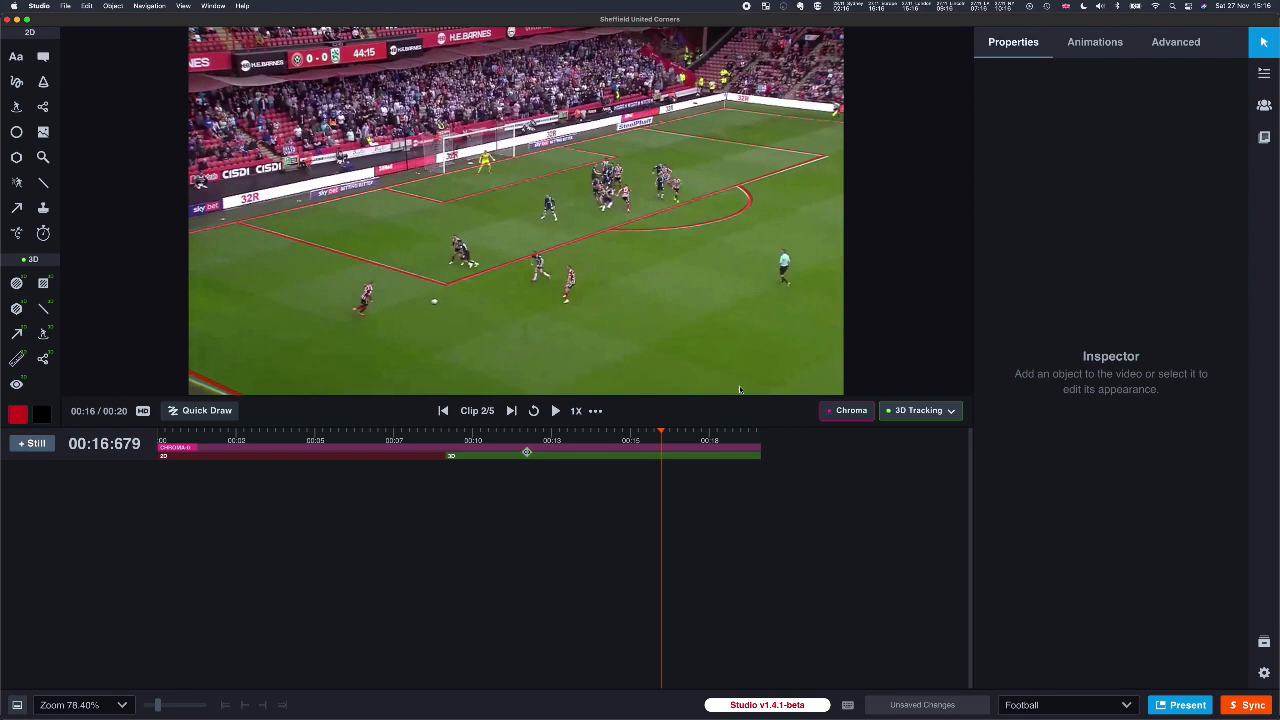
Save the clip's camera calibration with the title "Sheffield Main".
click(948, 411)
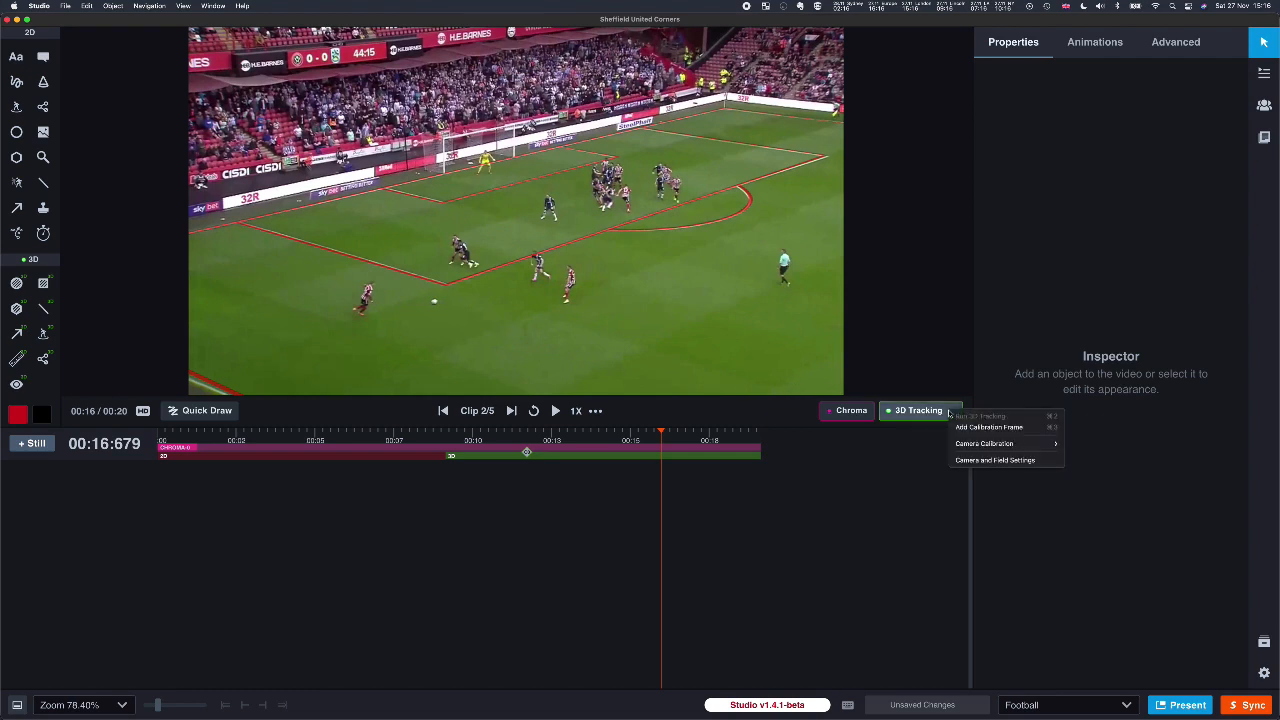
mouse_move(1014, 448)
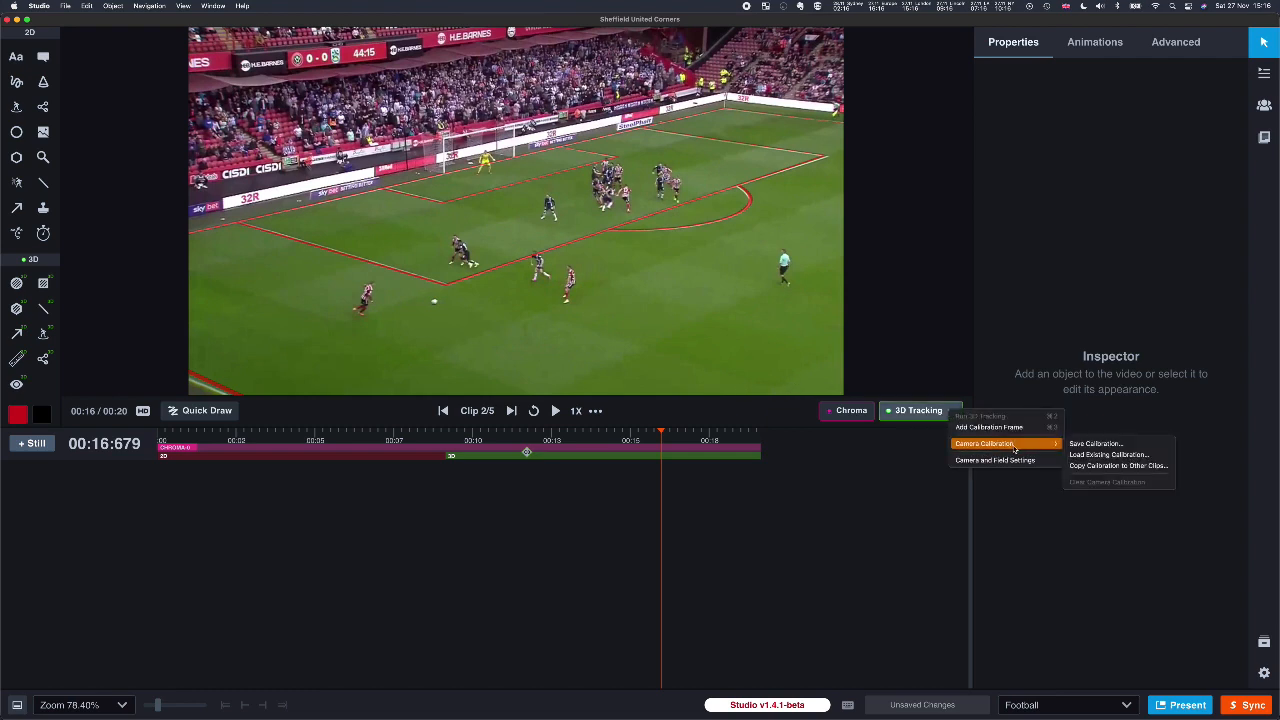
click(1093, 446)
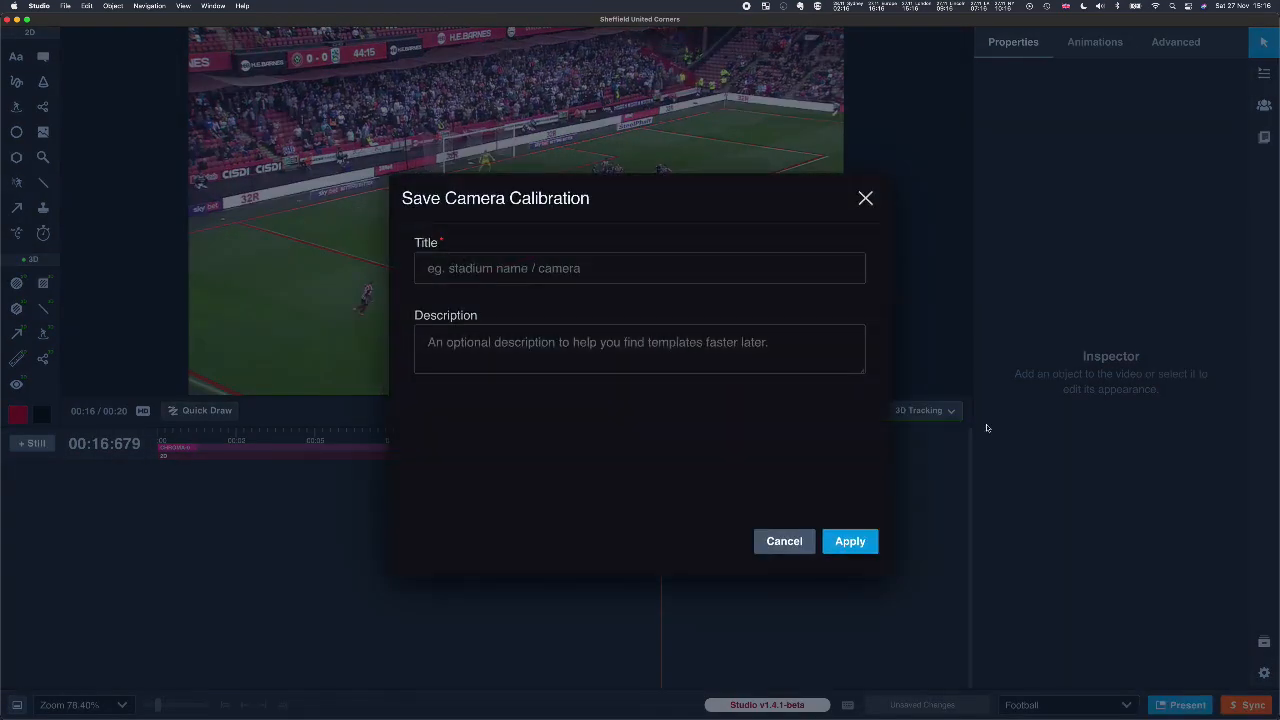
click(452, 270)
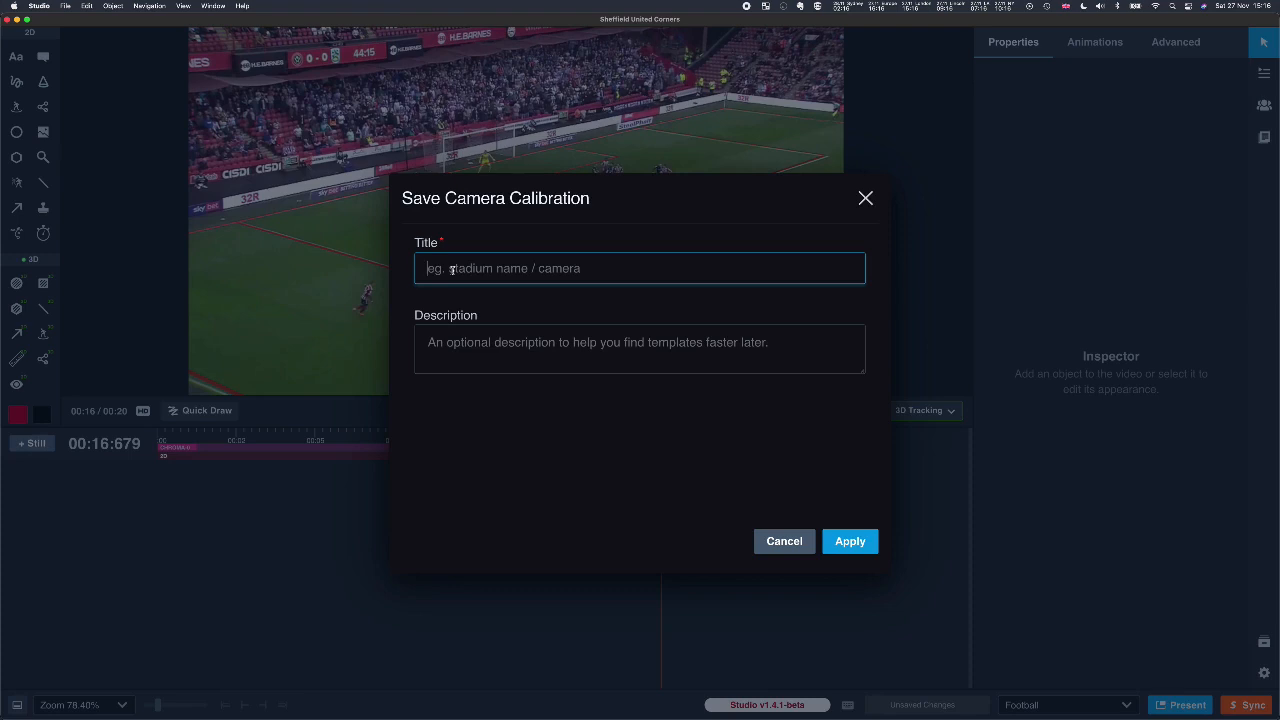
text(Sheffield)
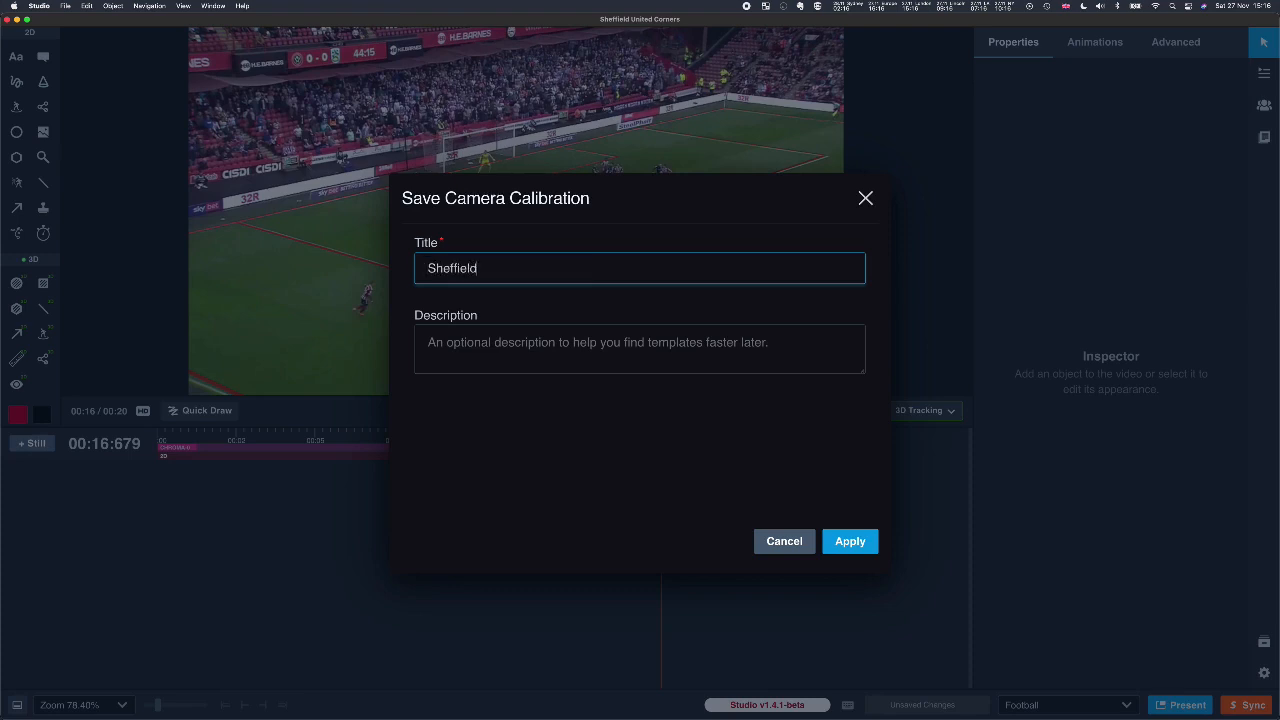
text( Main)
click(850, 541)
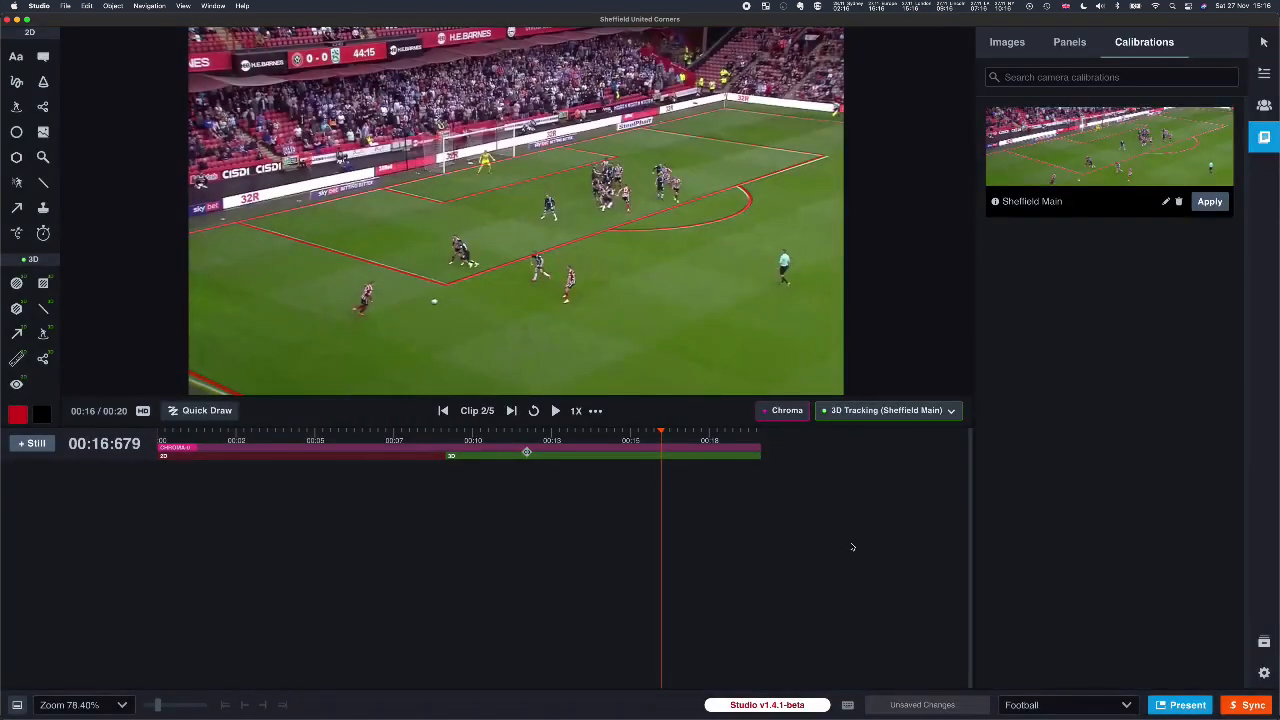